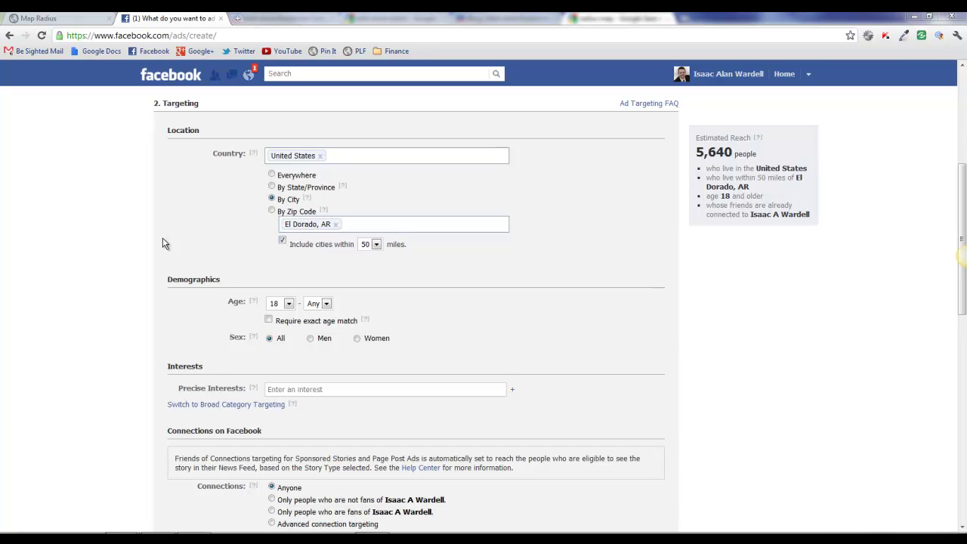
# Step: Keep the El Dorado, AR city radius at 50 miles in Facebook Ads, then bring up Map Radius
pyautogui.moveTo(153, 103); pyautogui.dragTo(201, 103)
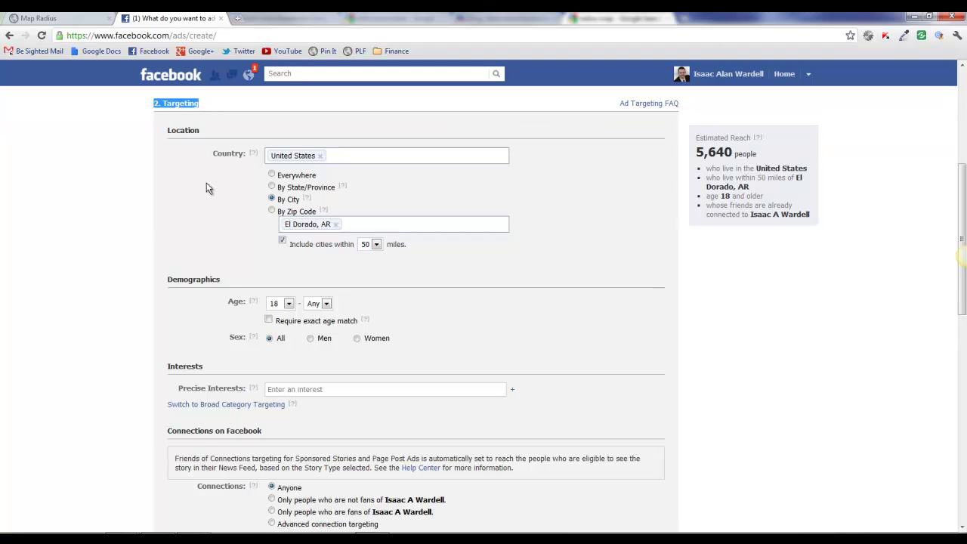
pyautogui.click(205, 212)
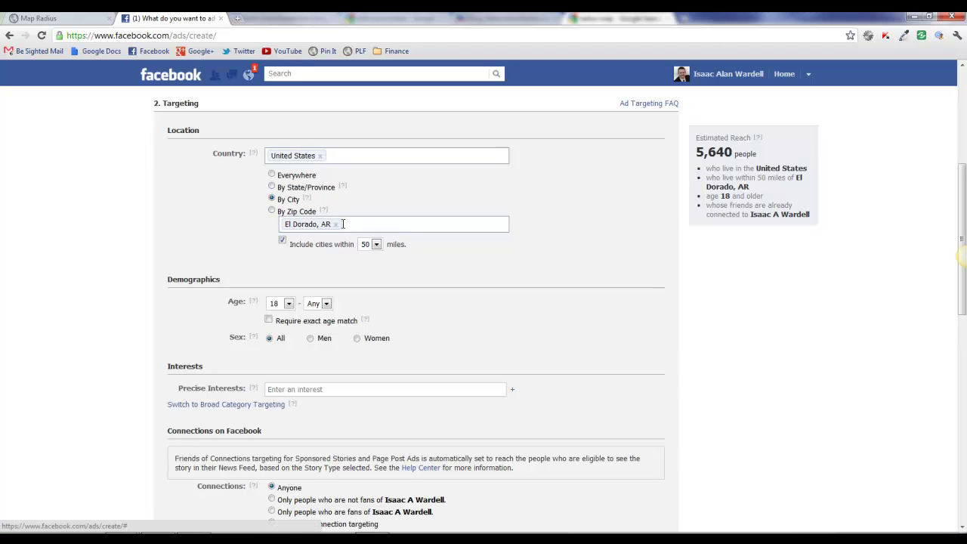
pyautogui.click(376, 244)
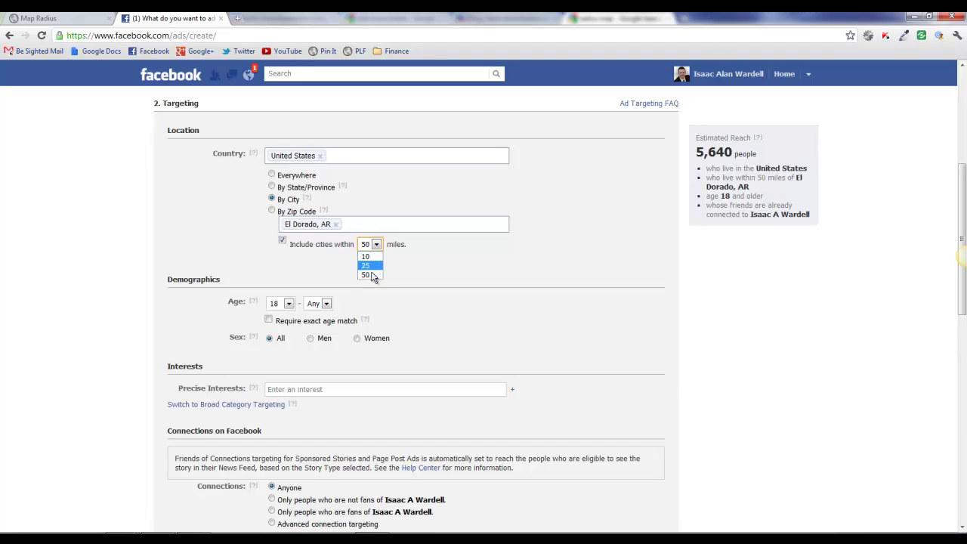
pyautogui.click(353, 222)
pyautogui.click(281, 267)
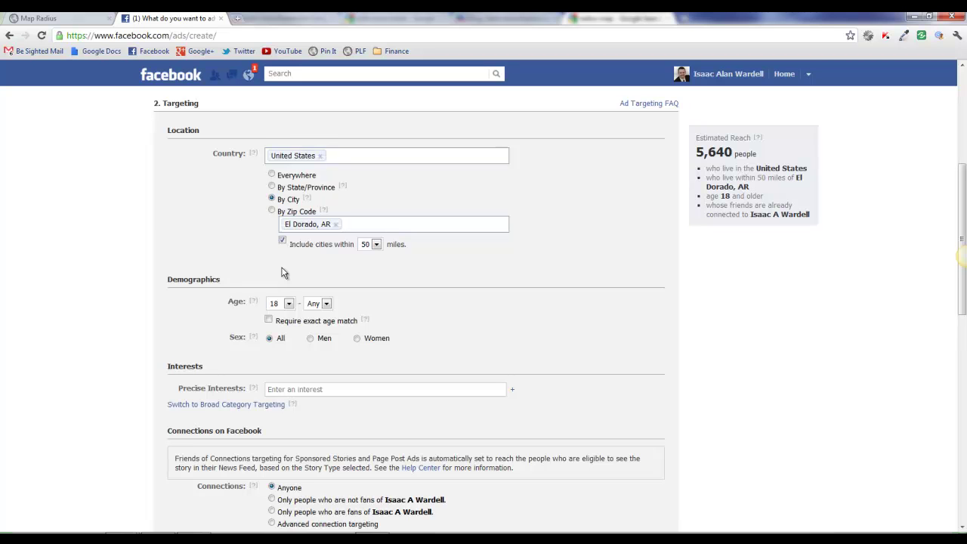
pyautogui.click(68, 18)
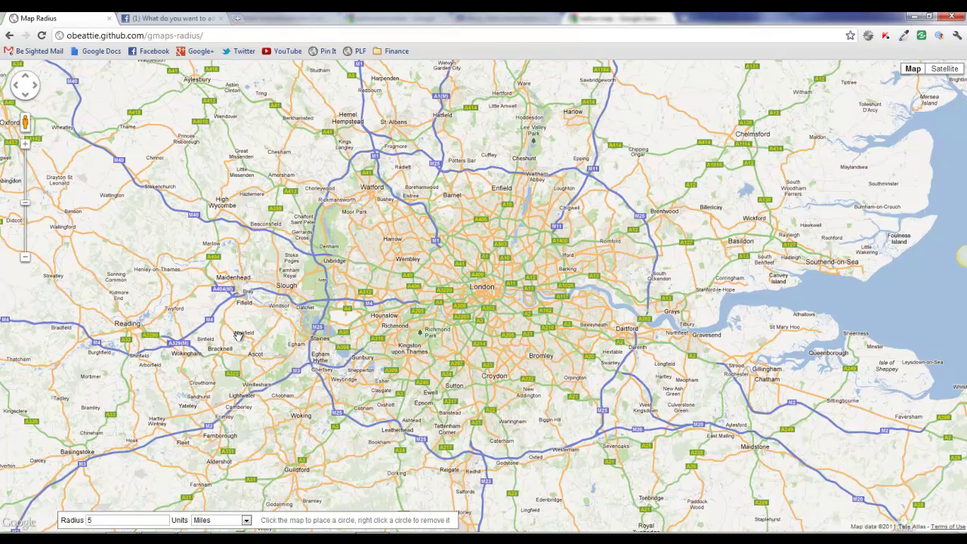
# Step: Zoom out from London and pan west across the Atlantic to North America
pyautogui.scroll(-1, 239, 336)
pyautogui.scroll(-4, 239, 336)
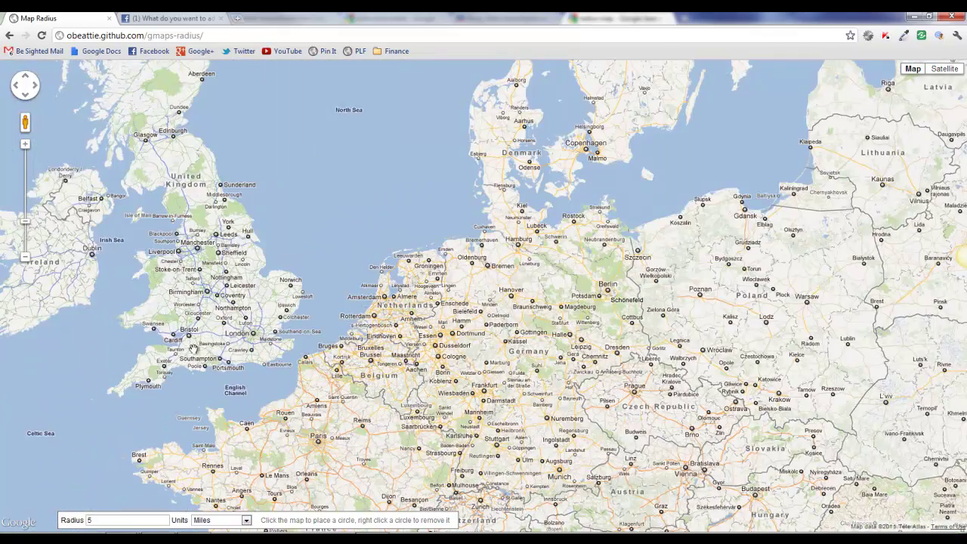
pyautogui.moveTo(194, 349); pyautogui.dragTo(701, 352)
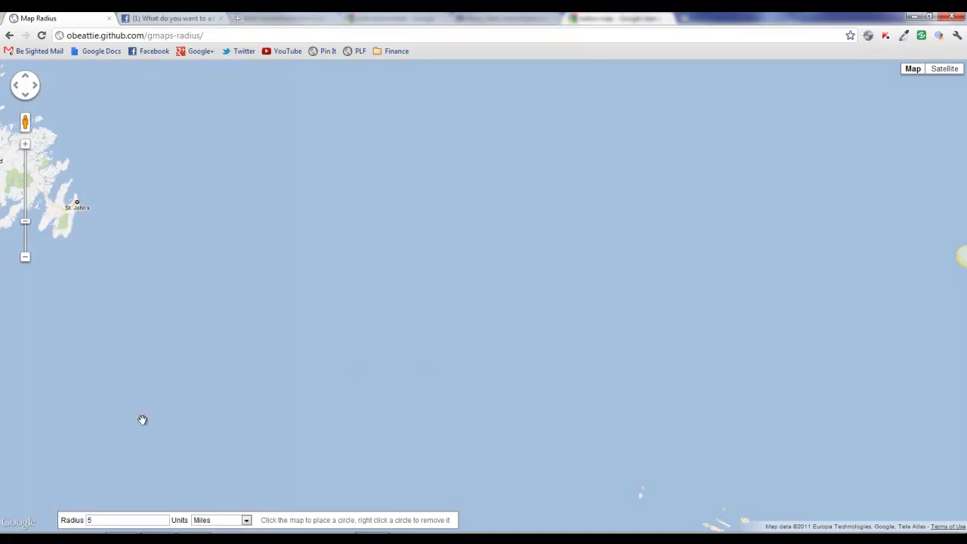
pyautogui.moveTo(469, 400); pyautogui.dragTo(748, 377)
pyautogui.moveTo(60, 402); pyautogui.dragTo(779, 174)
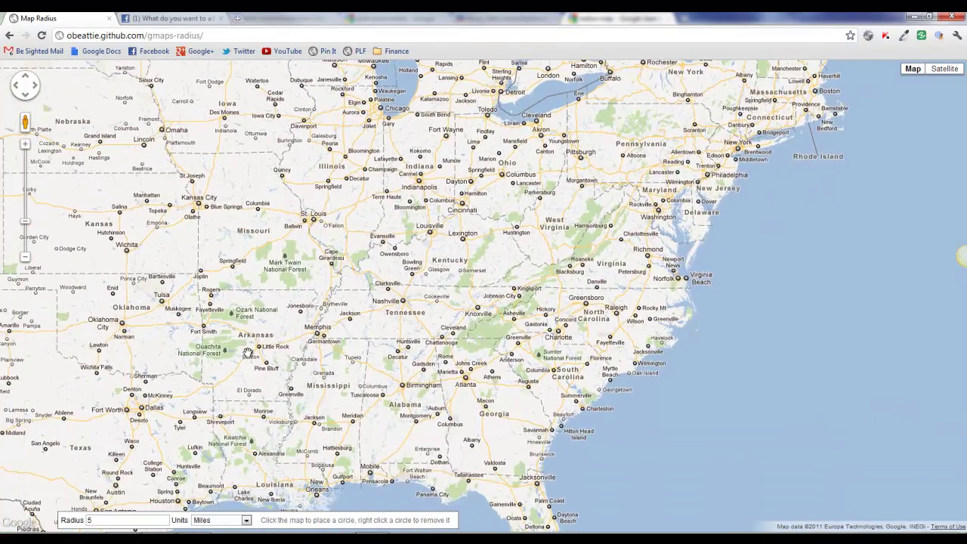
# Step: Zoom into Arkansas and pan until El Dorado is centred in view
pyautogui.scroll(2, 215, 366)
pyautogui.scroll(1, 215, 366)
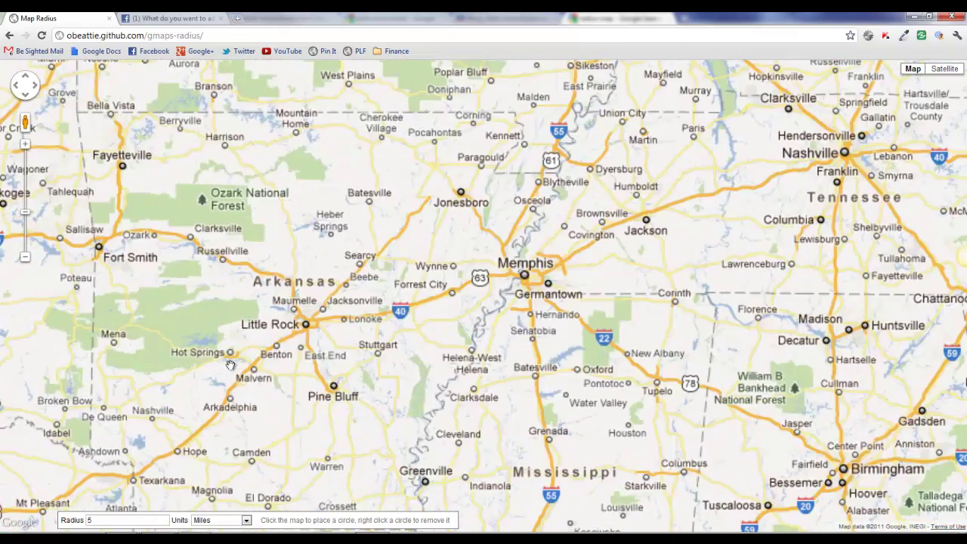
pyautogui.scroll(1, 284, 394)
pyautogui.moveTo(284, 394); pyautogui.dragTo(384, 238)
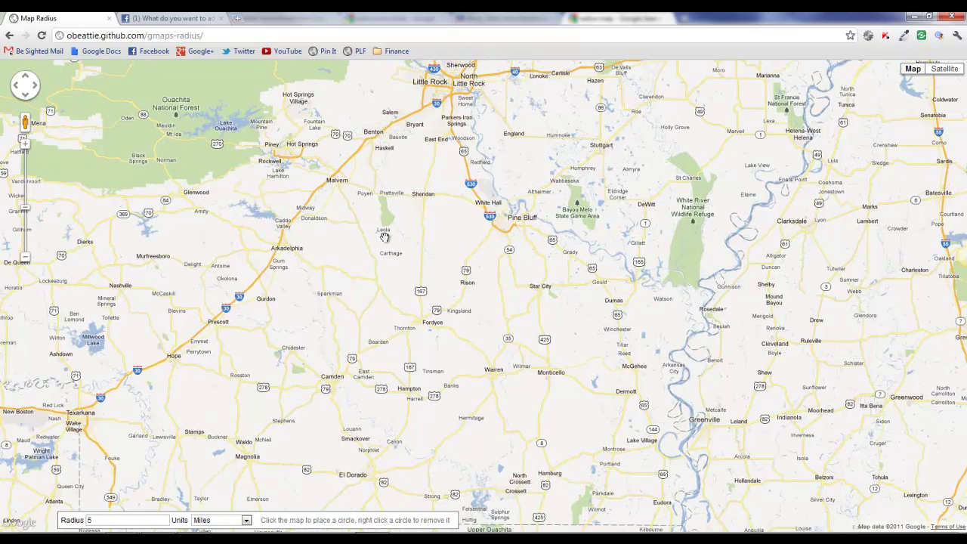
pyautogui.moveTo(393, 439); pyautogui.dragTo(385, 403)
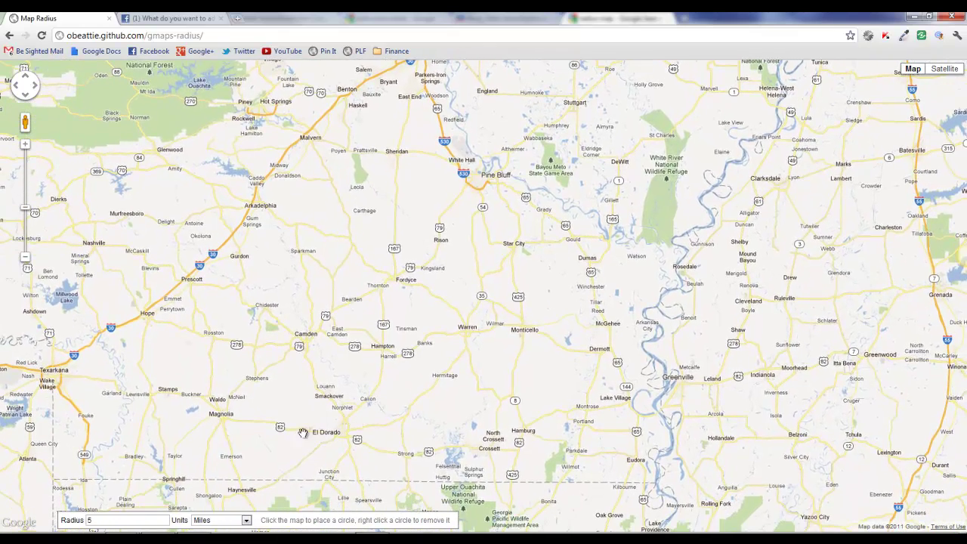
pyautogui.moveTo(385, 412); pyautogui.dragTo(382, 344)
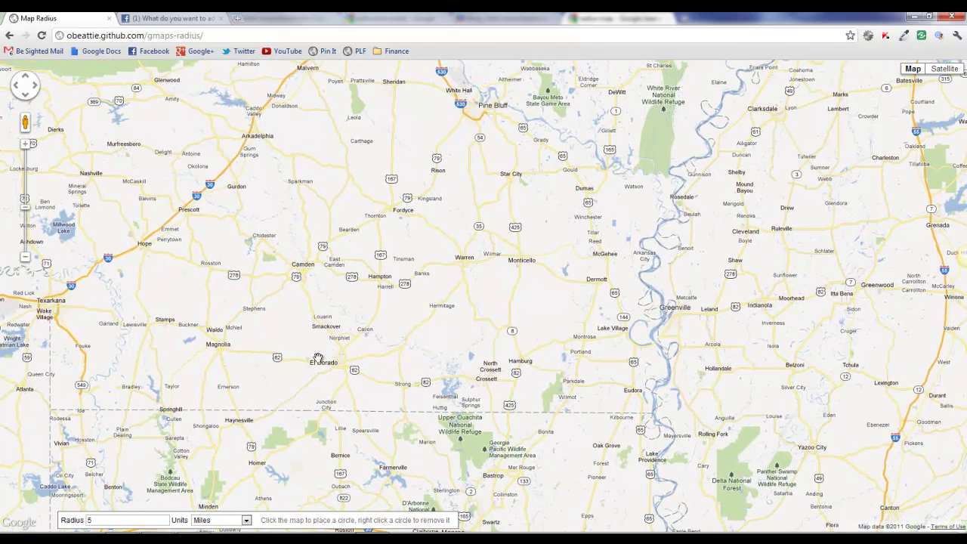
# Step: Change the radius from 5 to 50 miles and place the circle centred on El Dorado
pyautogui.click(110, 521)
pyautogui.write('0')
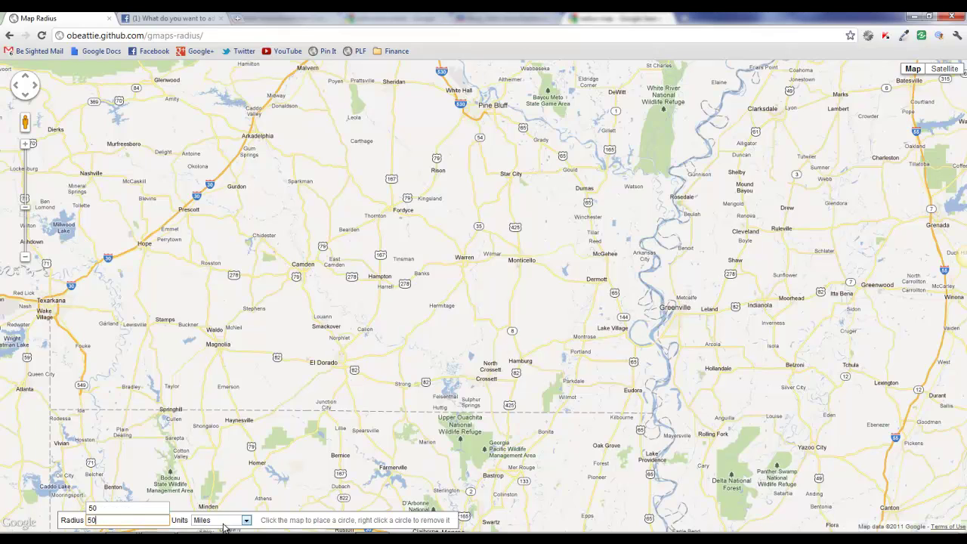
pyautogui.click(333, 363)
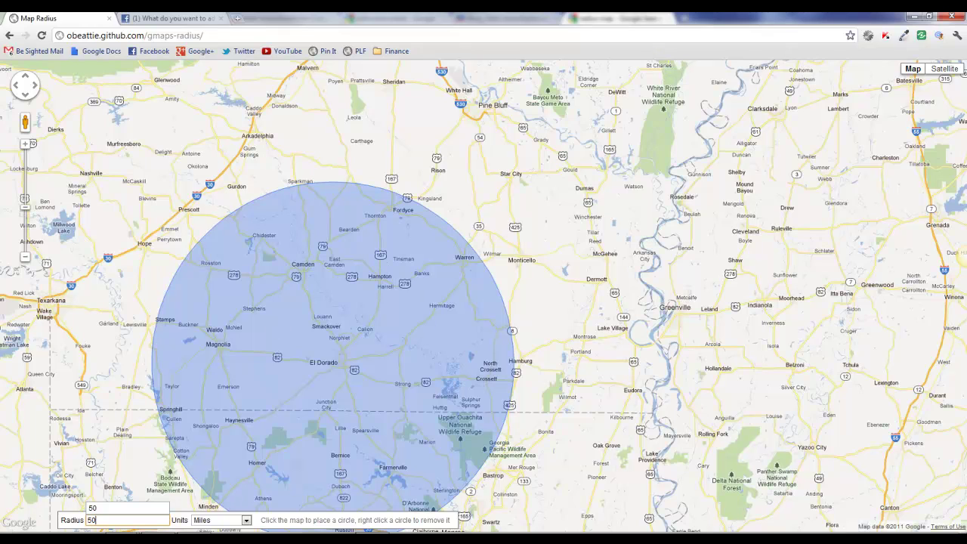
pyautogui.press('Return')
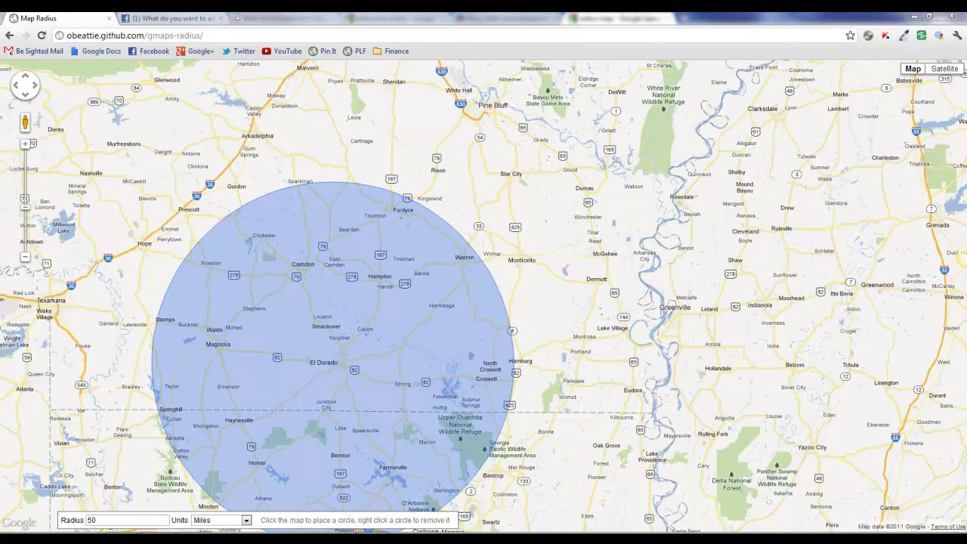
pyautogui.rightClick(341, 367)
pyautogui.click(339, 363)
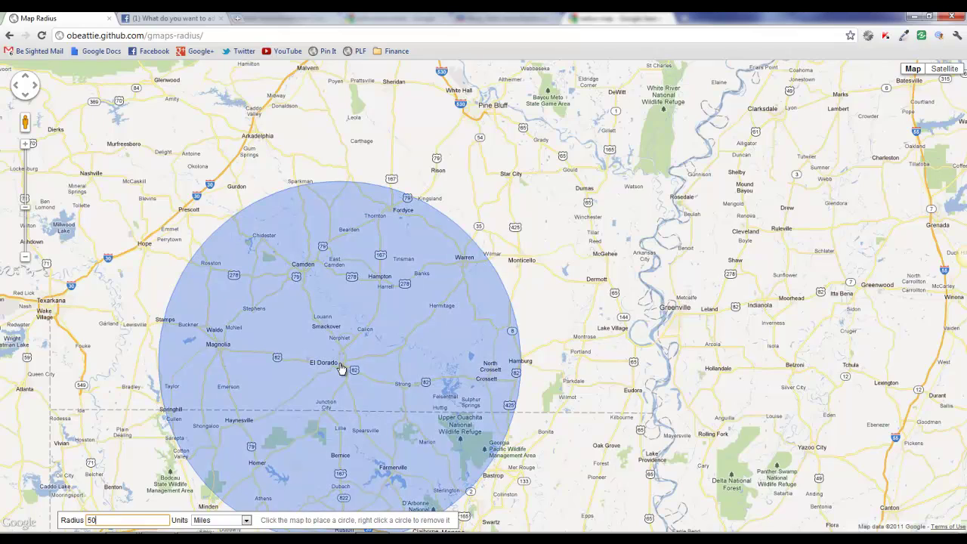
pyautogui.scroll(-1, 359, 317)
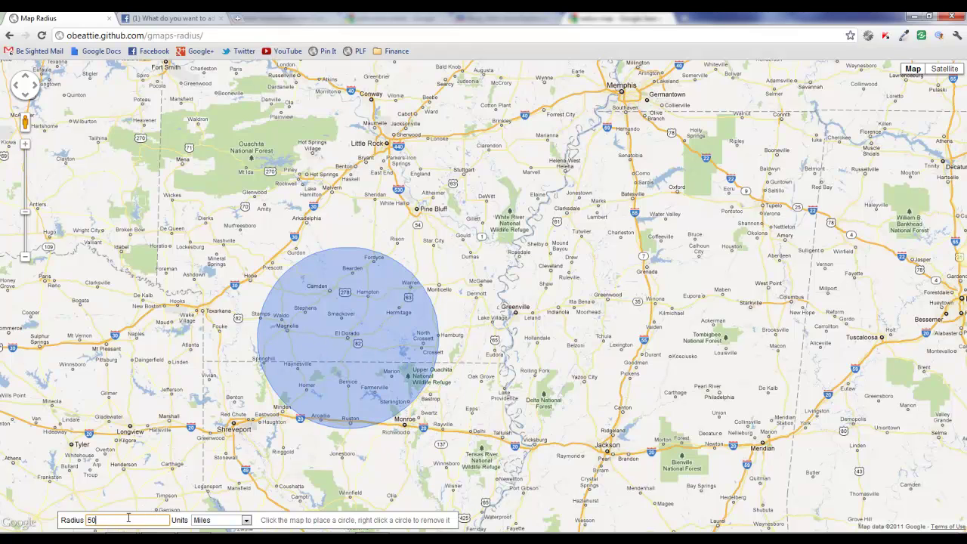
# Step: Add concentric 25-mile and 10-mile test circles around El Dorado
pyautogui.click(68, 518)
pyautogui.write('25')
pyautogui.click(347, 337)
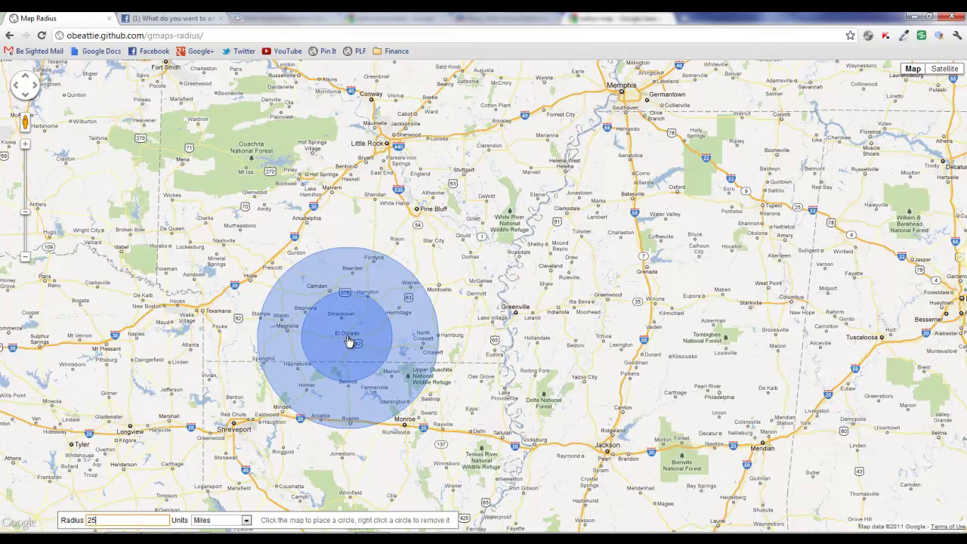
pyautogui.click(68, 520)
pyautogui.click(350, 341)
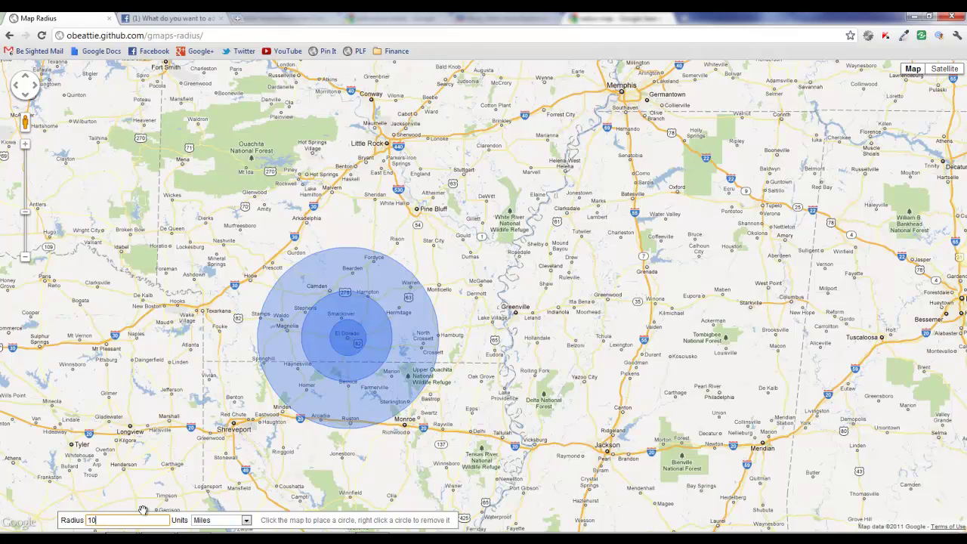
# Step: Set the radius back to 50 miles and remove the circles around El Dorado
pyautogui.press('BackSpace')
pyautogui.press('BackSpace')
pyautogui.write('50')
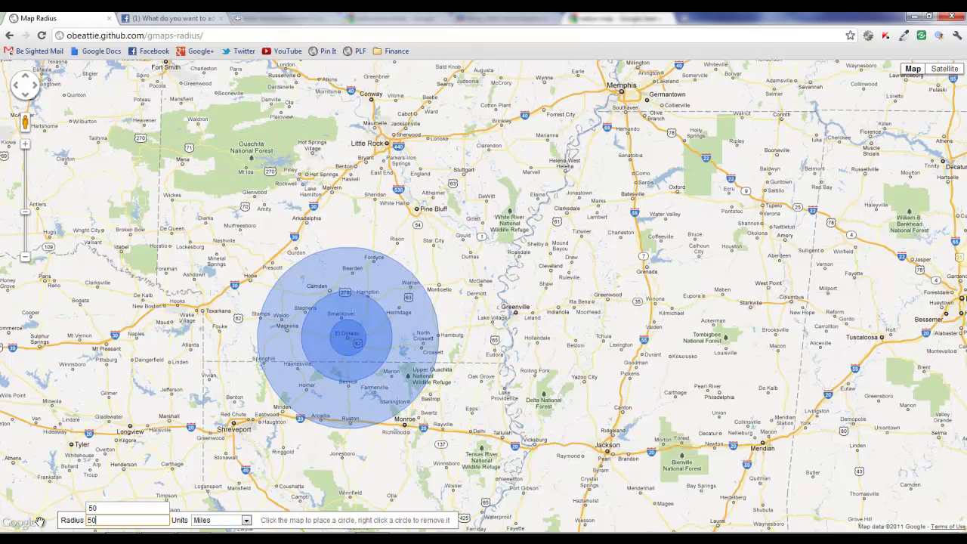
pyautogui.rightClick(353, 344)
pyautogui.rightClick(352, 345)
pyautogui.rightClick(353, 344)
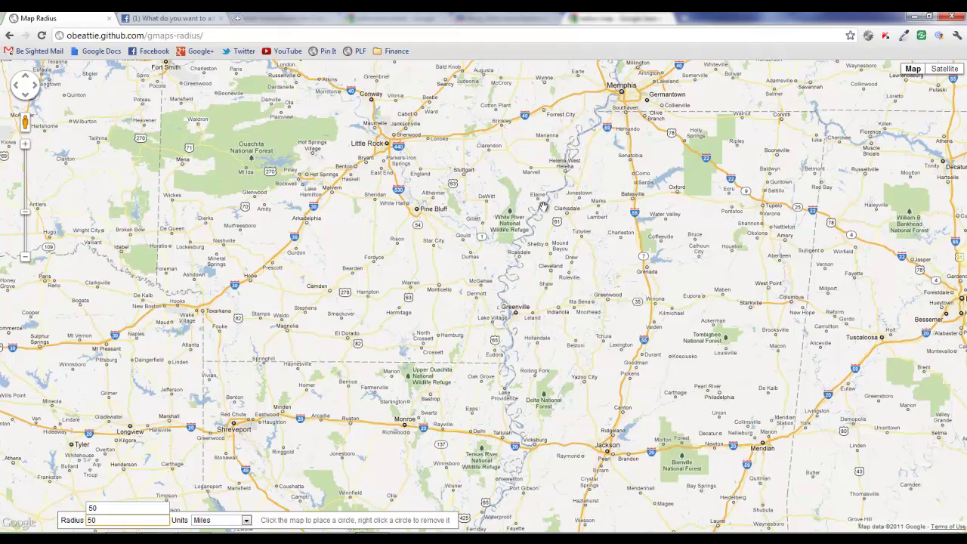
# Step: Drop 50-mile circles at Clarksdale, Pine Bluff, Waldron, Ouachita Forest, Texarkana, Smackover and Greenville
pyautogui.click(566, 217)
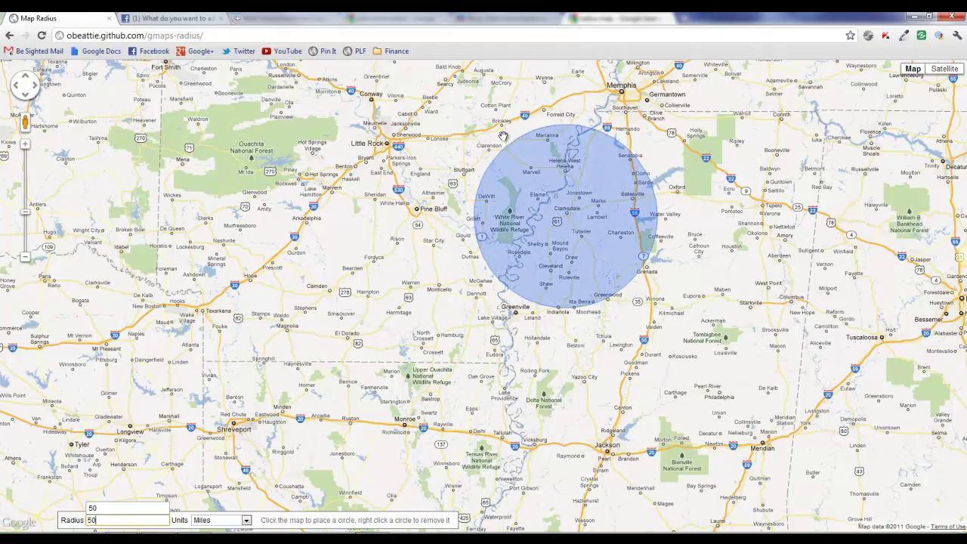
pyautogui.click(419, 213)
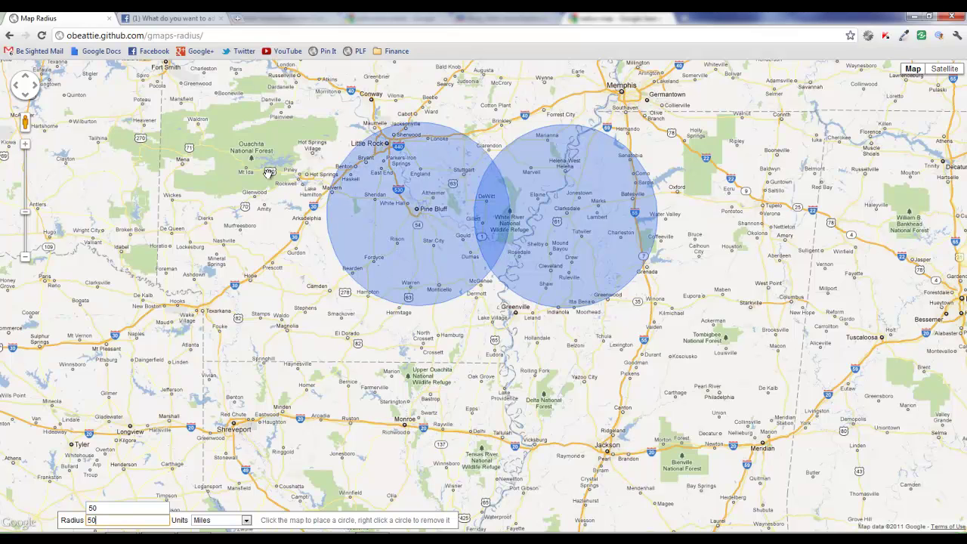
pyautogui.click(198, 126)
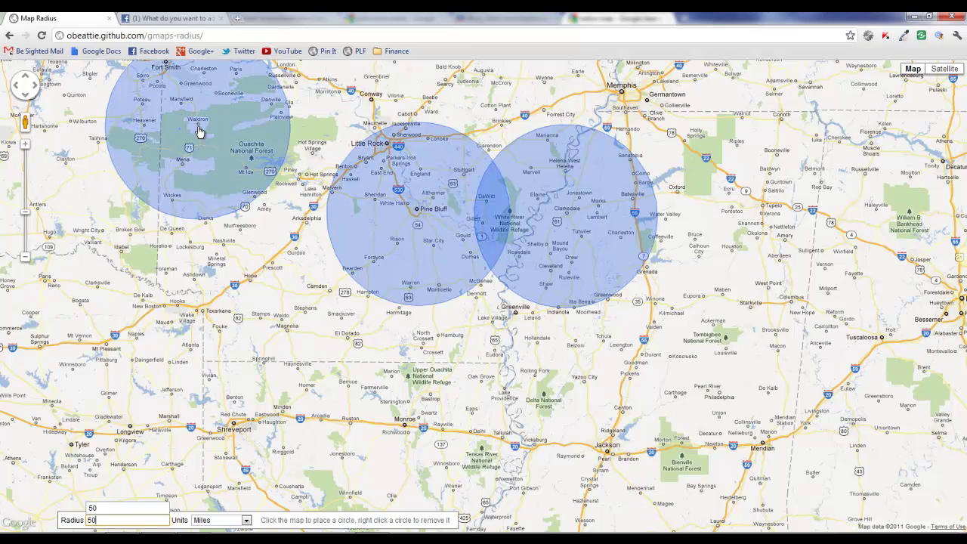
pyautogui.click(307, 178)
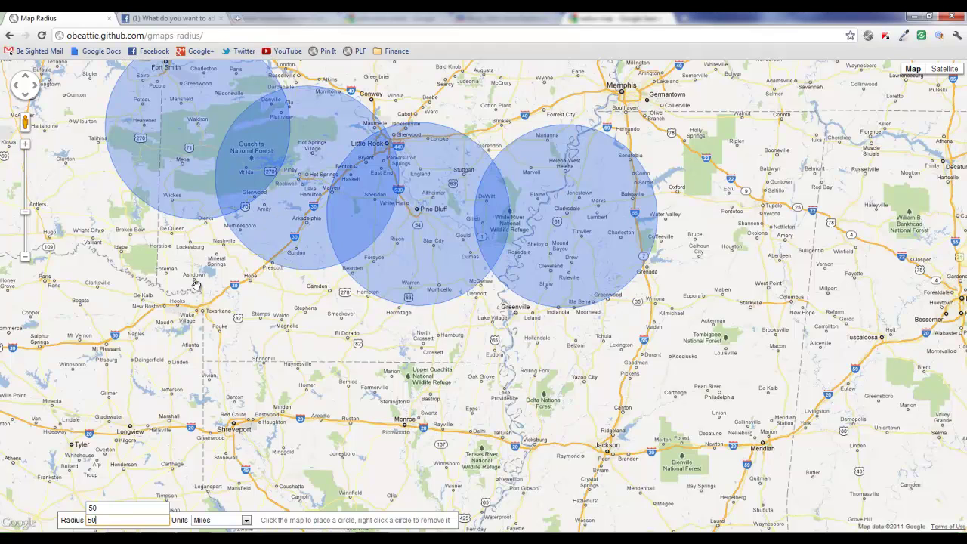
pyautogui.click(208, 311)
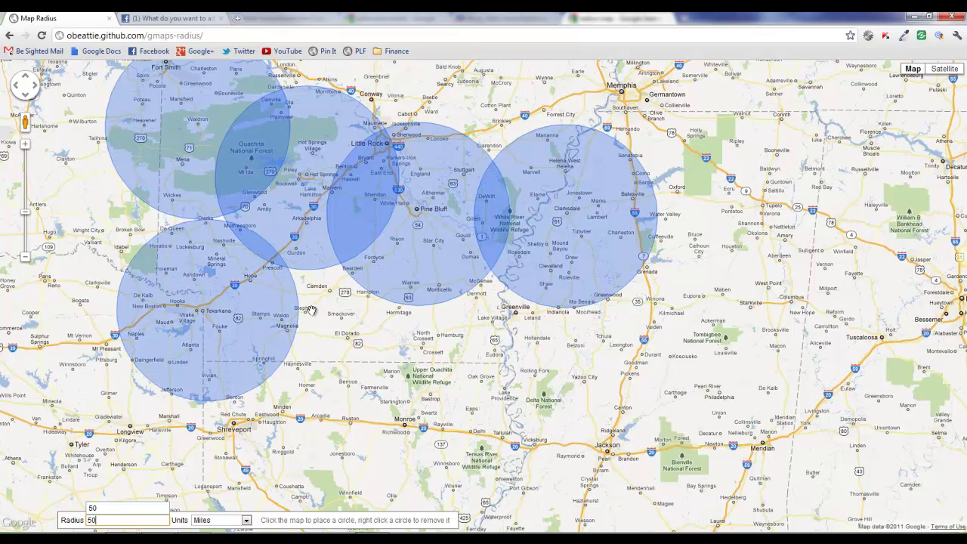
pyautogui.click(344, 319)
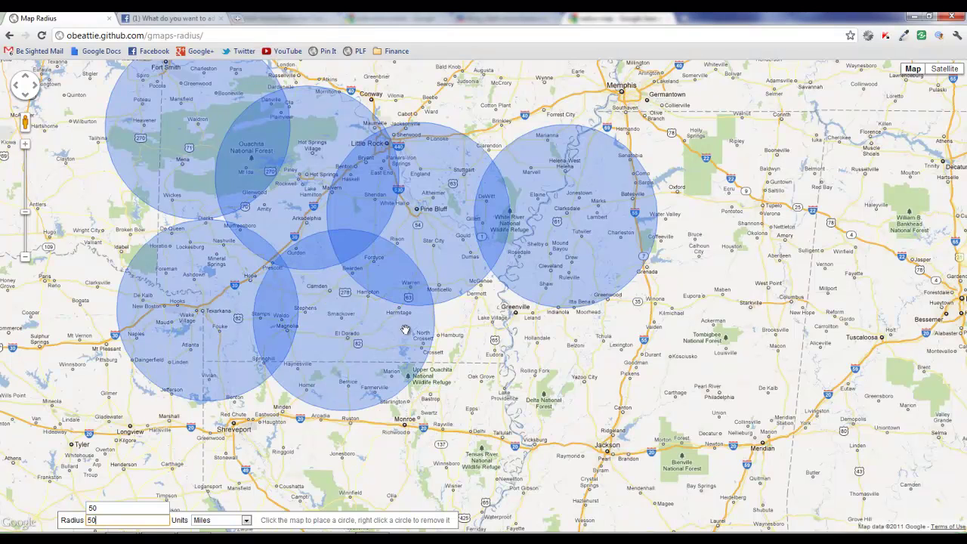
pyautogui.click(517, 315)
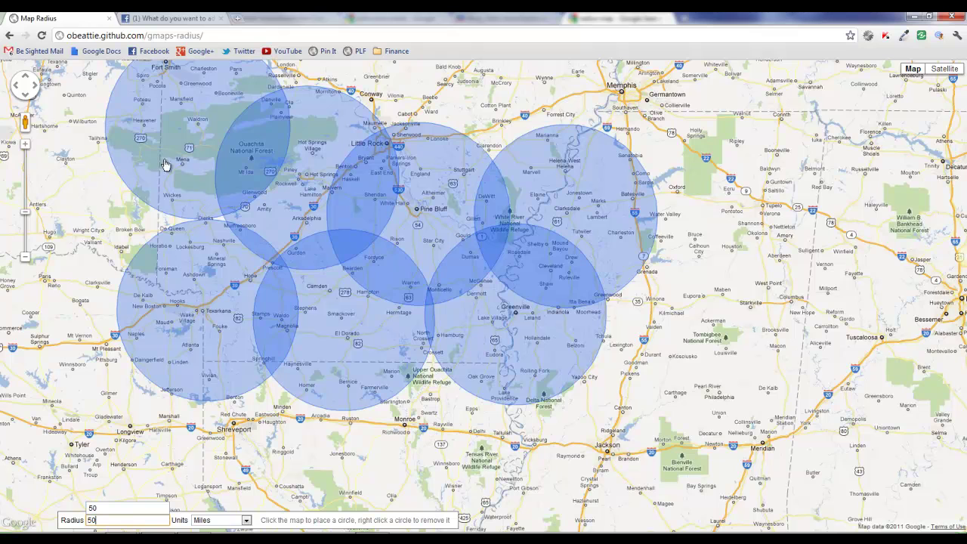
# Step: Delete all seven scattered circles from the Arkansas map
pyautogui.rightClick(513, 346)
pyautogui.rightClick(537, 263)
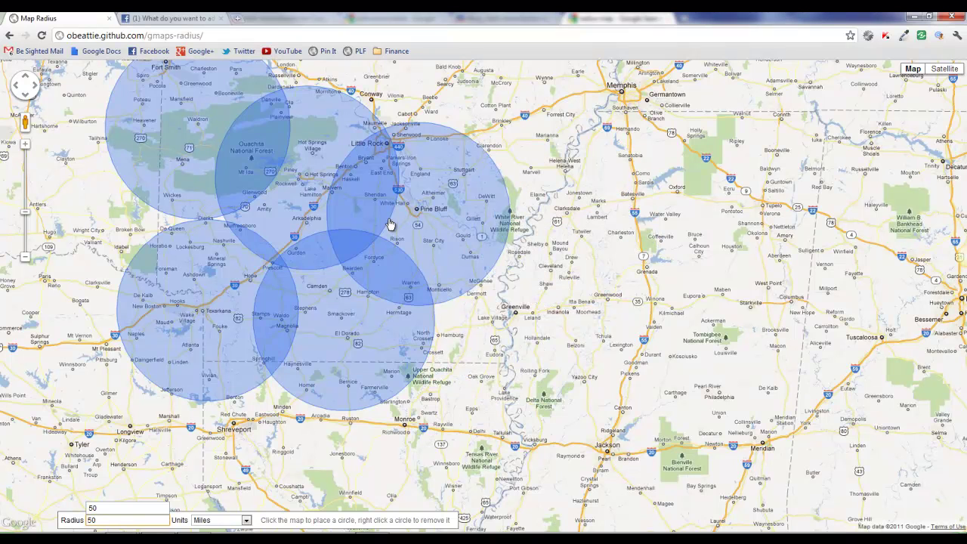
pyautogui.rightClick(389, 228)
pyautogui.rightClick(362, 294)
pyautogui.rightClick(400, 219)
pyautogui.rightClick(251, 284)
pyautogui.rightClick(221, 161)
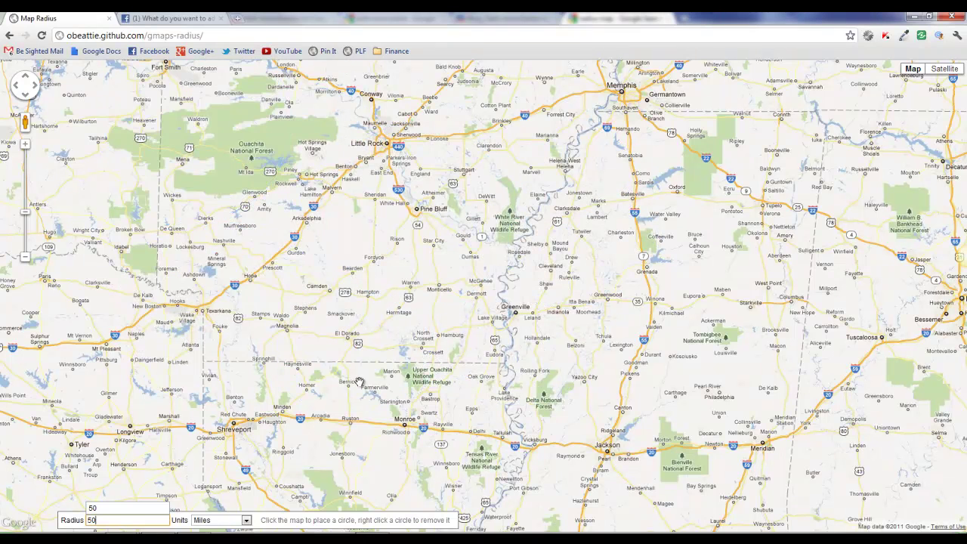
# Step: Place one 50-mile circle on El Dorado and confirm Facebook's radius is still 50 miles
pyautogui.click(348, 344)
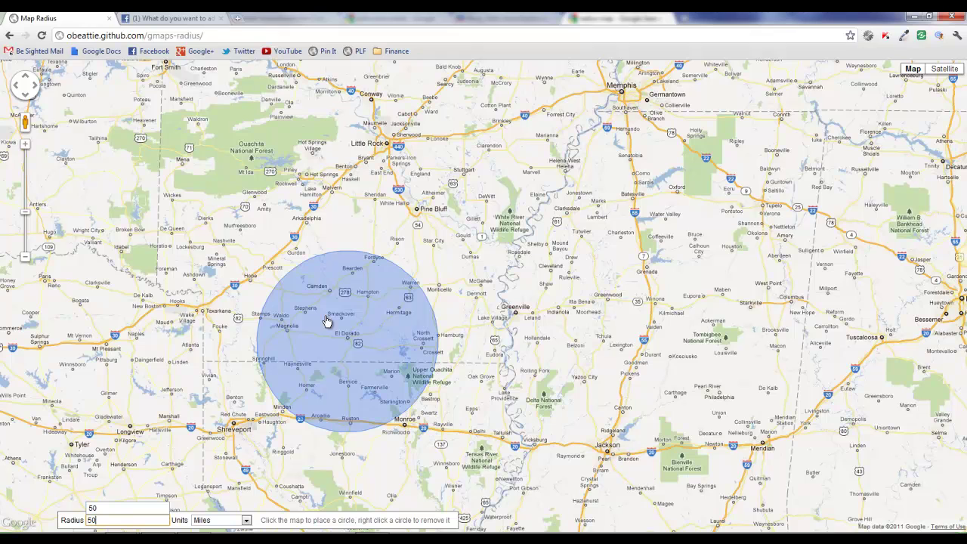
pyautogui.hotkey('ctrl', 'Tab')
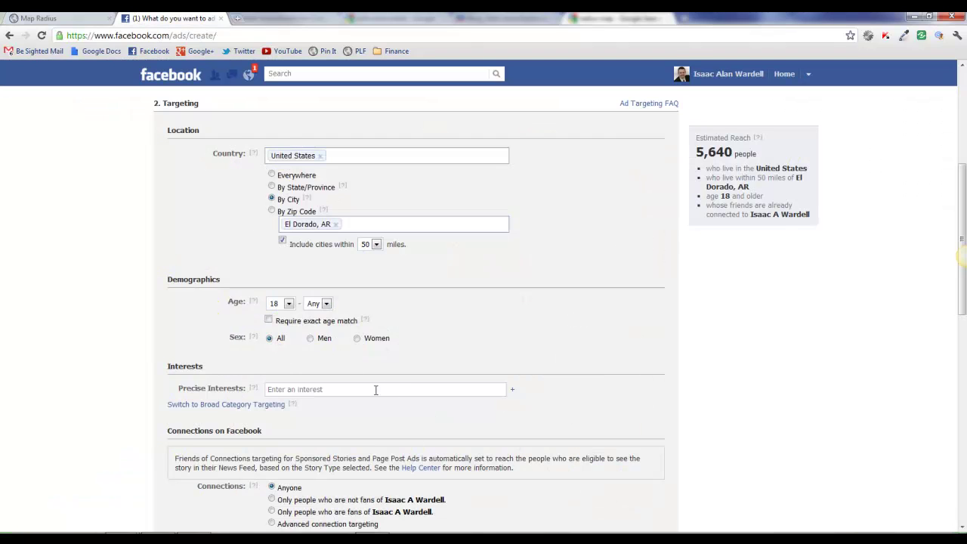
pyautogui.click(375, 245)
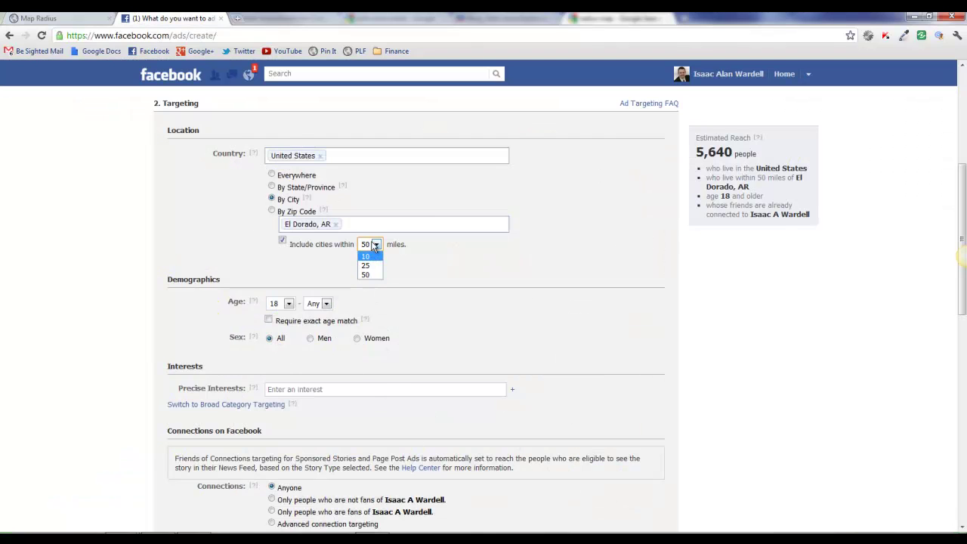
pyautogui.click(377, 246)
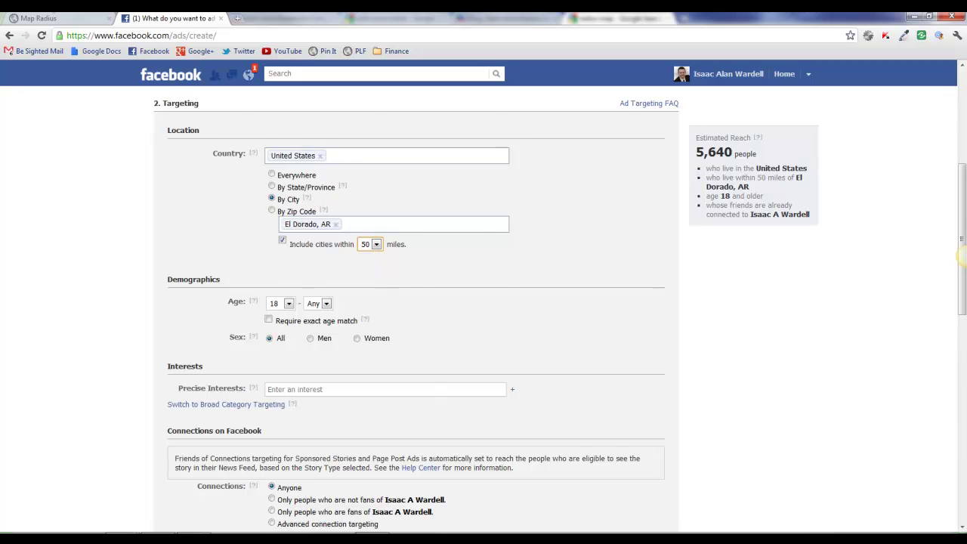
pyautogui.click(55, 17)
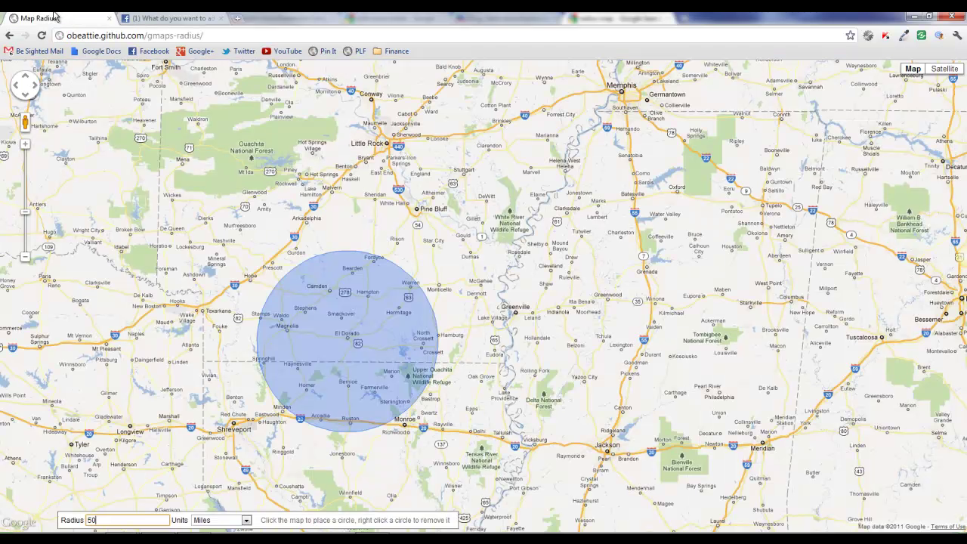